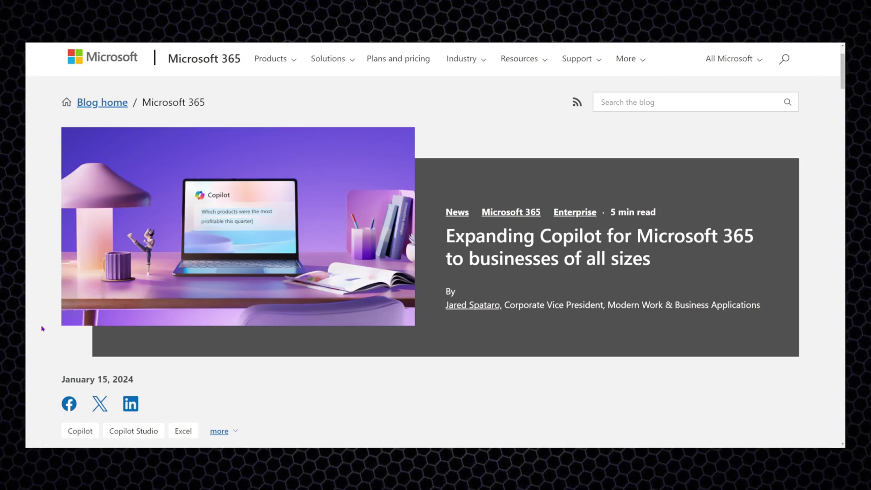
Scroll through the Microsoft 365 blog post about the Copilot plans
scroll(36, 361, "down", 2)
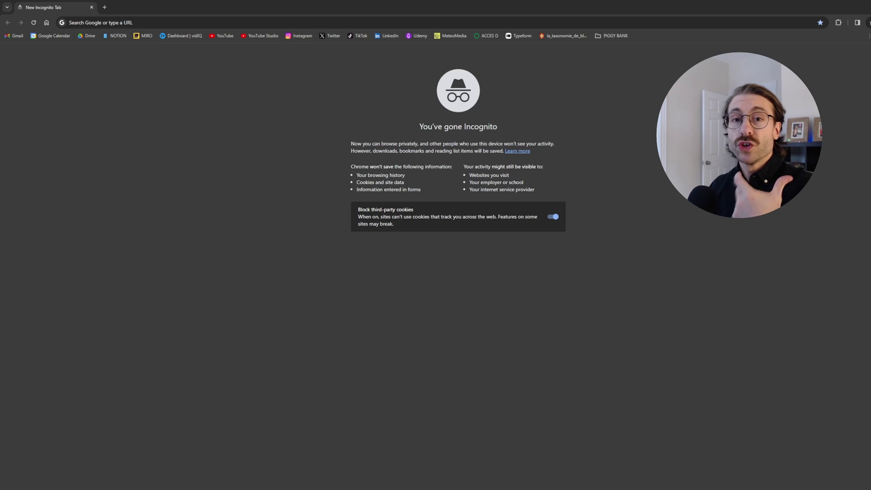
left_click(137, 19)
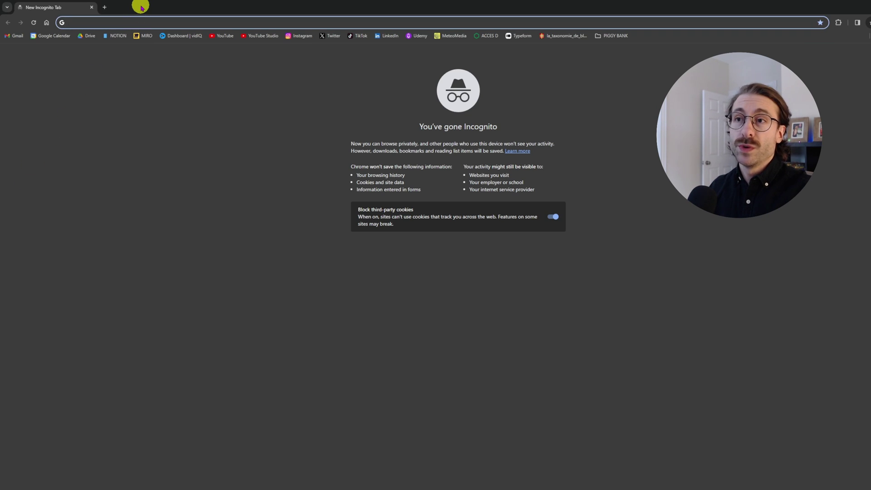
type("https://copilot.microsoft.com/")
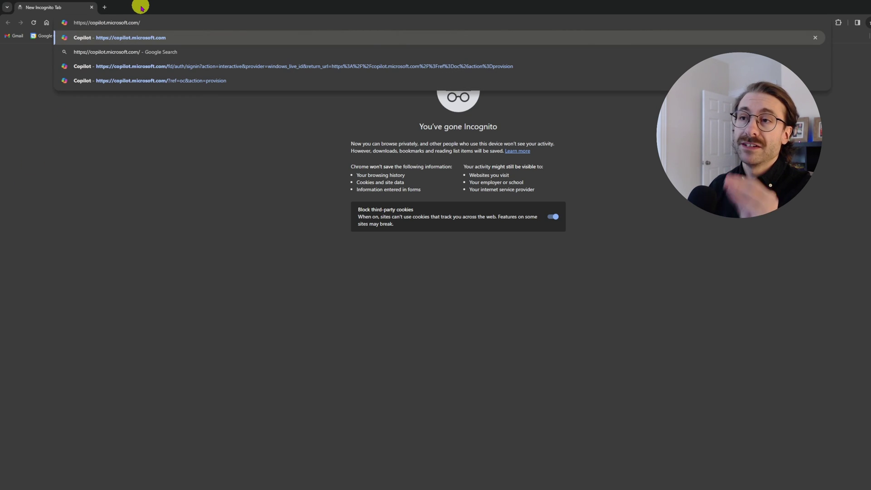
key("Return")
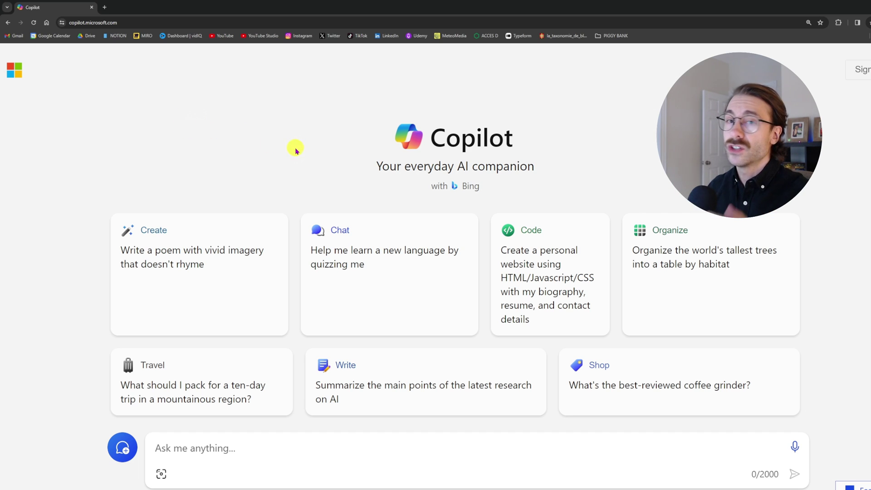
Send Copilot's sample poem prompt from the Create suggestion card while signed out
left_click_drag(359, 169, 543, 171)
left_click(546, 180)
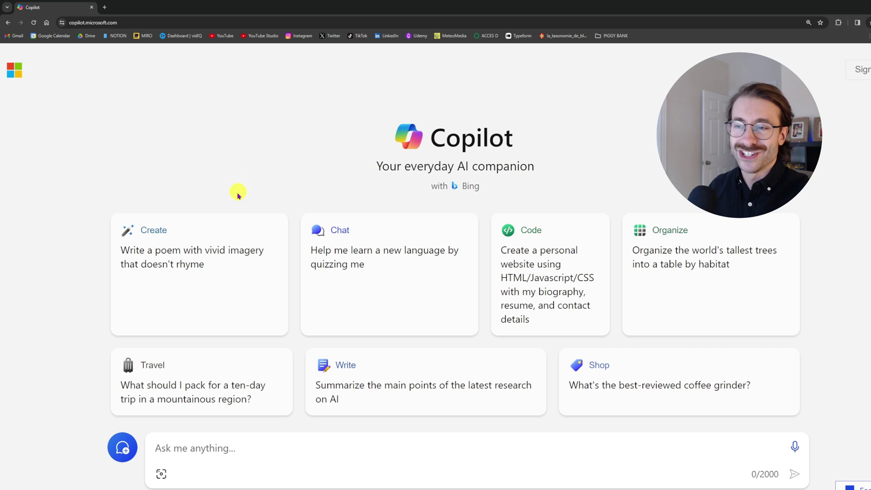
left_click(221, 250)
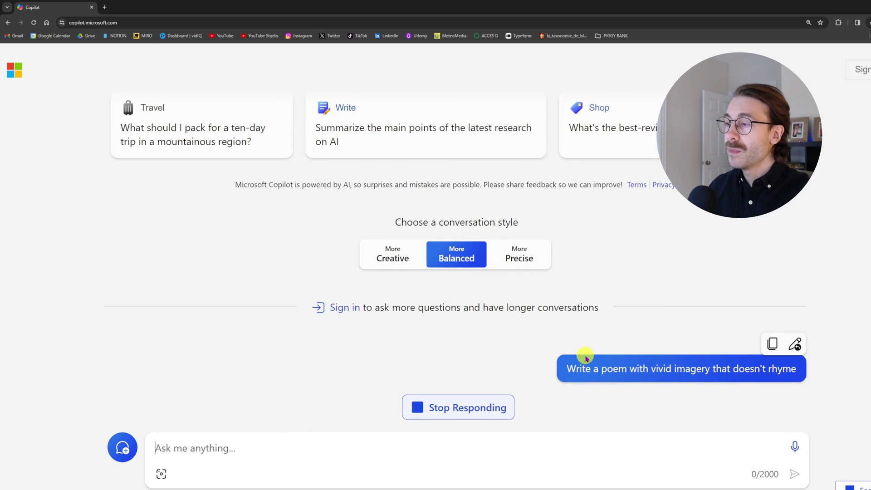
left_click(694, 363)
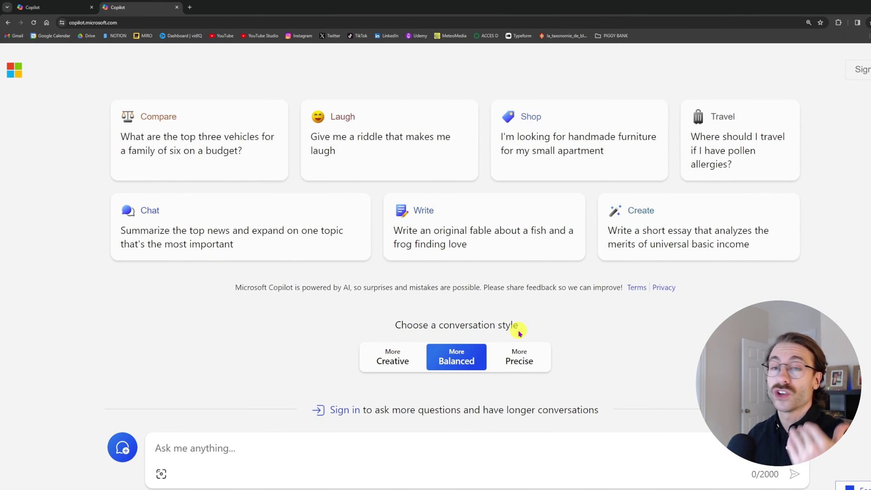
Try the Creative, Balanced and Precise conversation styles, finishing on More Creative
left_click(392, 357)
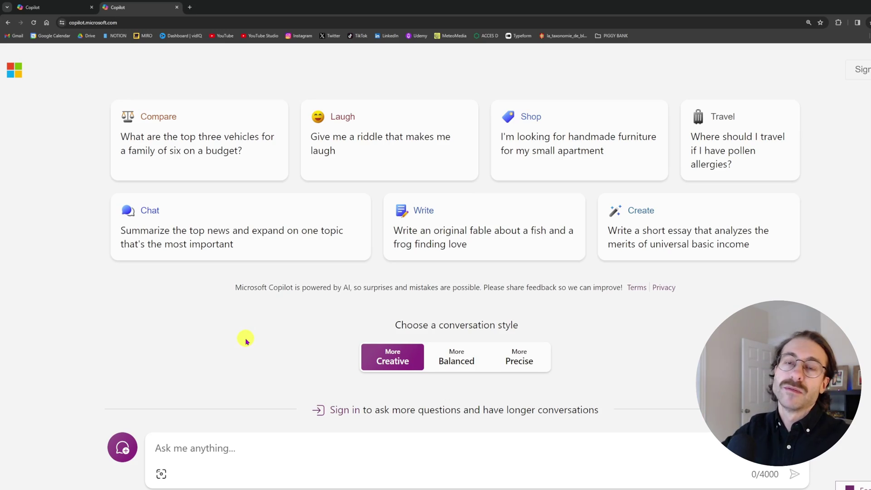
left_click(458, 365)
left_click(517, 361)
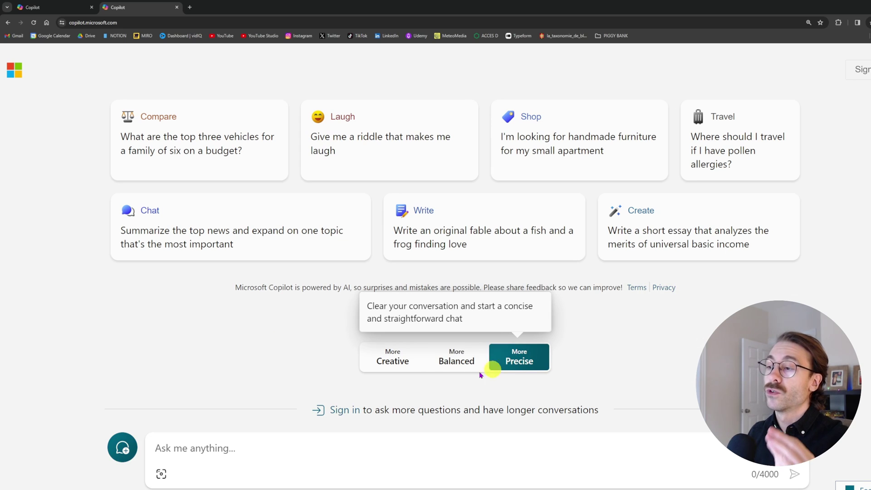
left_click(381, 365)
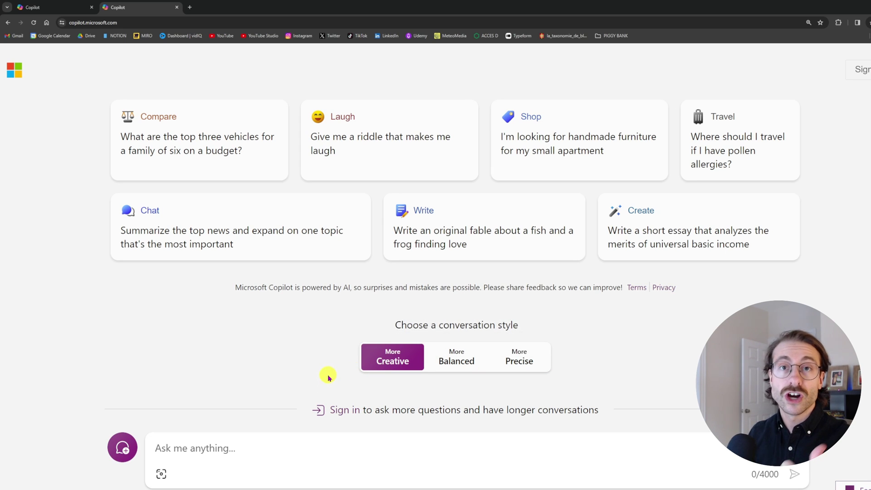
left_click(440, 366)
left_click(521, 356)
left_click(388, 354)
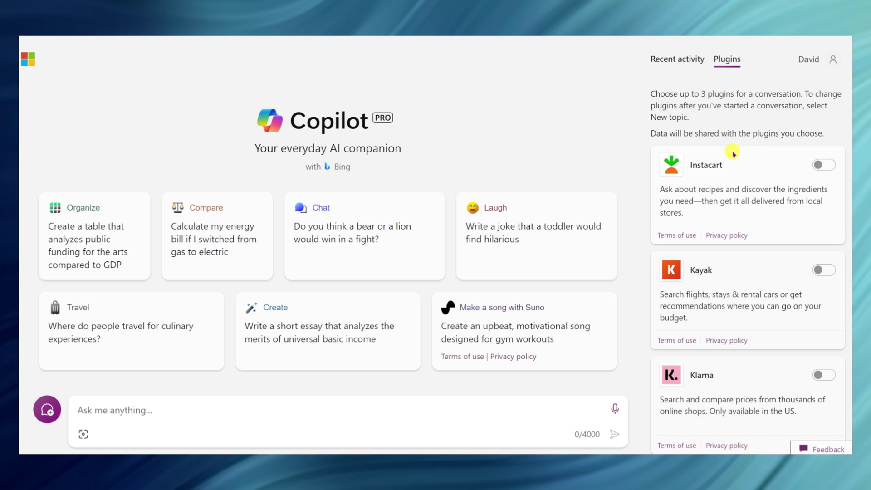
Review the Plugins panel and its note about choosing up to 3 plugins
scroll(739, 171, "down", 5)
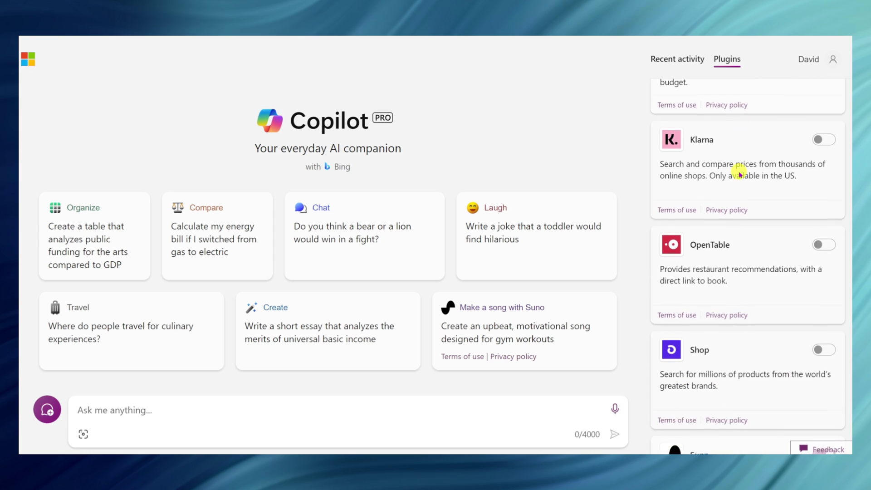
scroll(740, 176, "up", 4)
scroll(740, 175, "up", 2)
left_click_drag(655, 94, 793, 94)
left_click(798, 95)
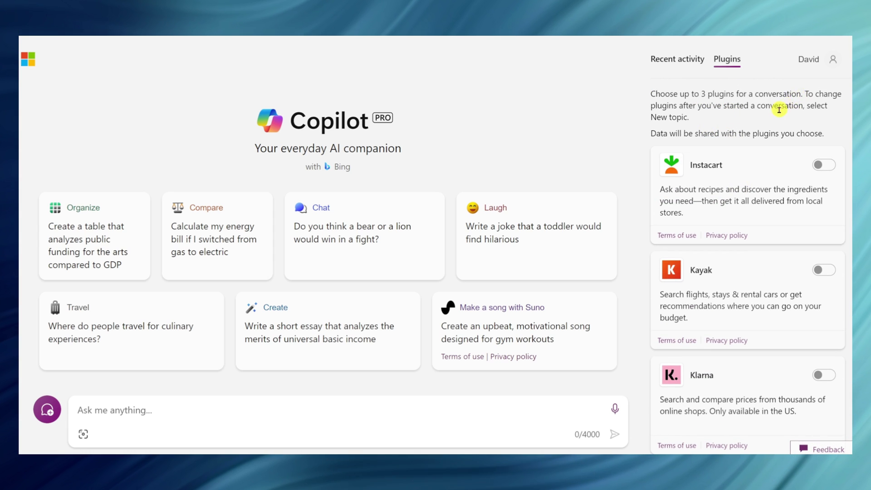
scroll(776, 106, "down", 10)
scroll(694, 295, "down", 3)
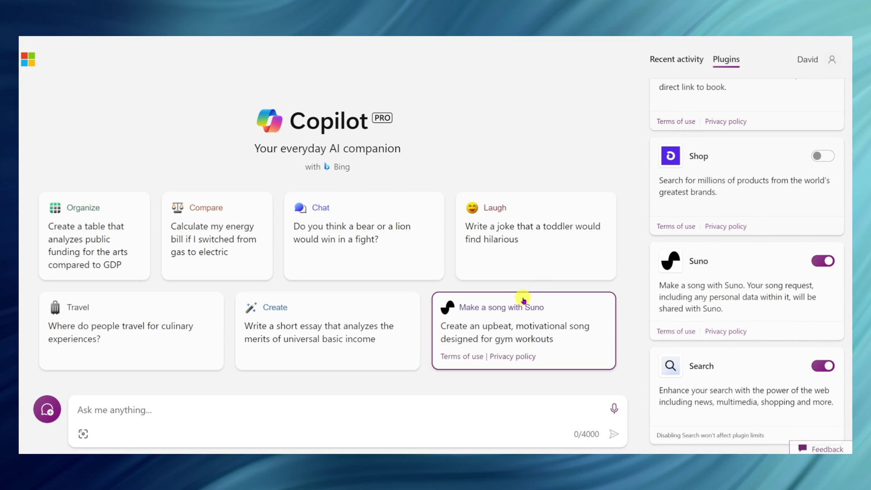
Ask Copilot to create a rap song inspired by doctor dre
left_click(403, 411)
type("C")
key("Tab")
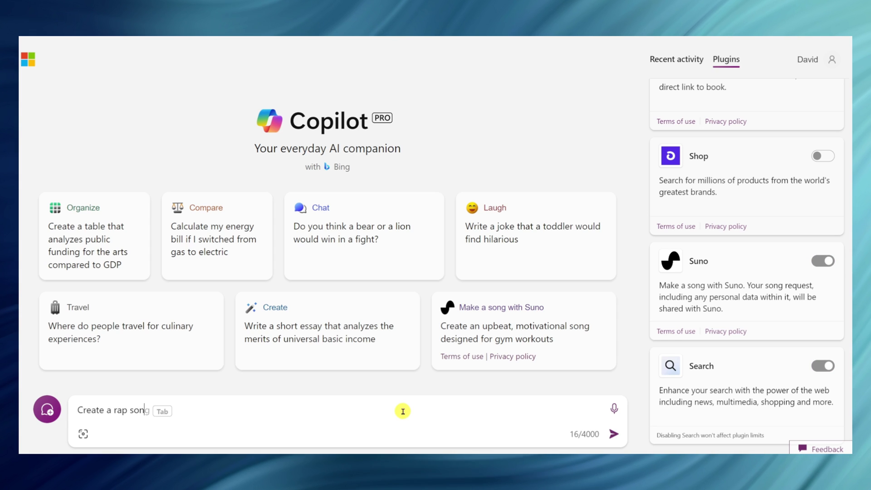
type("a rap song that is inspired by doc")
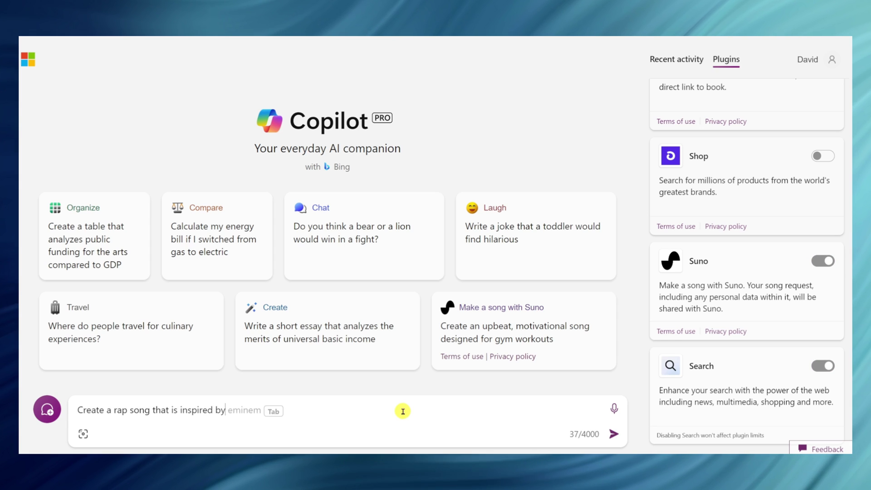
type("tor dre")
key("Return")
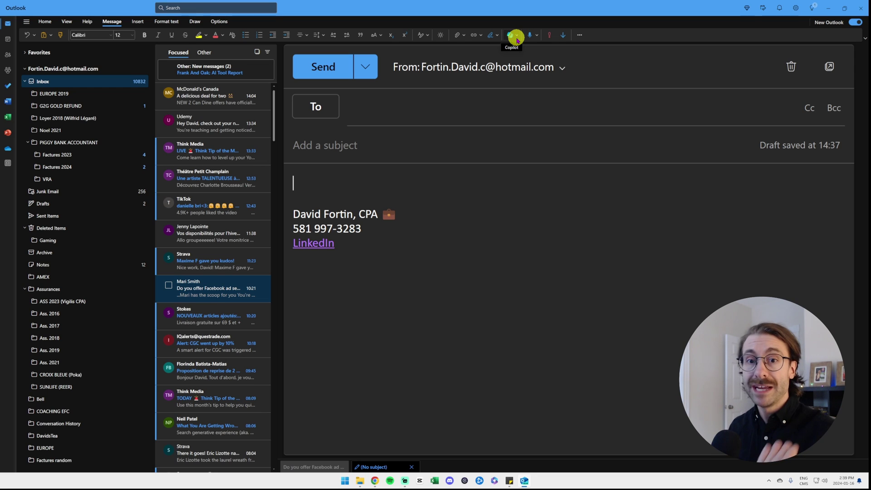
Start a Draft with Copilot request for an email to Mom about the family Christmas party
left_click(517, 38)
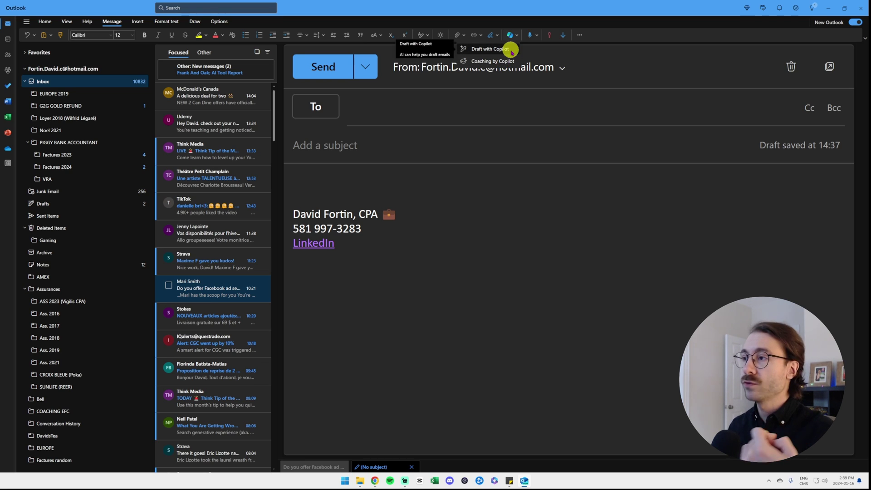
left_click(511, 51)
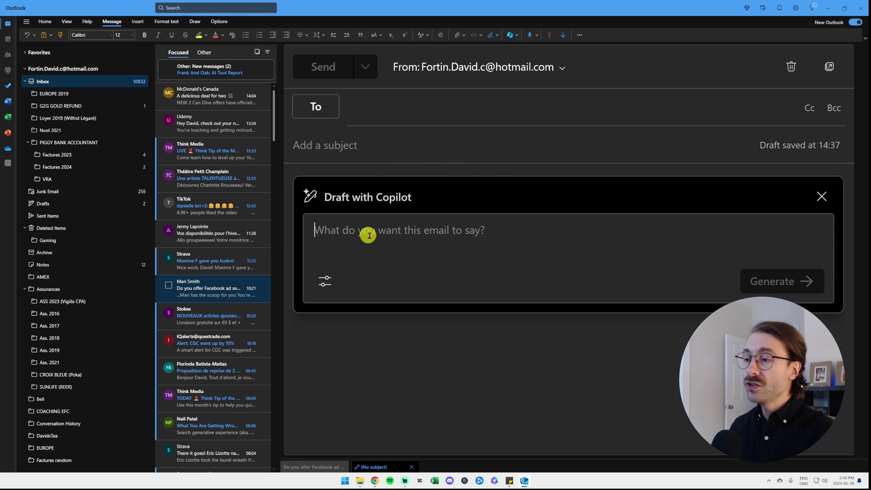
type("I want to write an email to my mom to plan the family christmas party.")
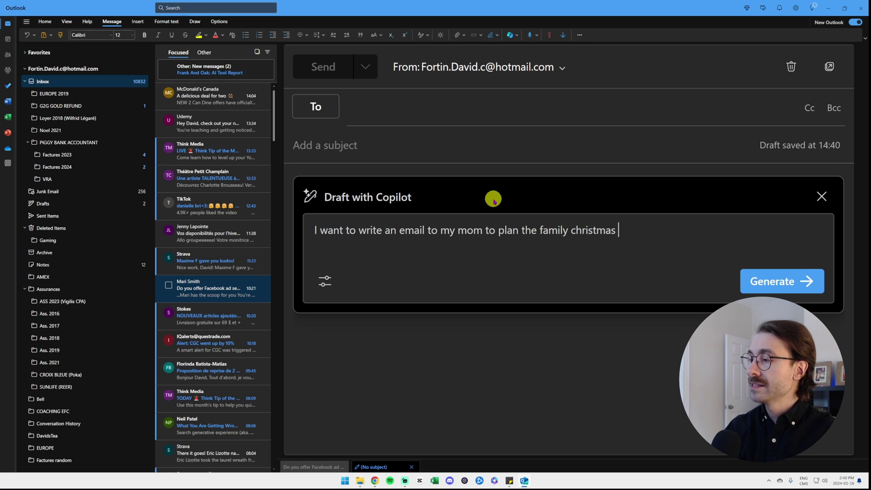
left_click(325, 282)
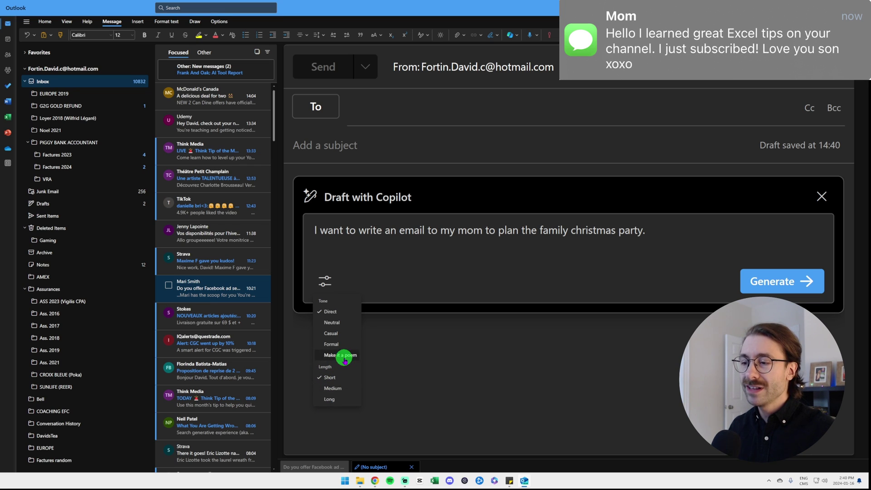
Generate the email draft in a poem tone and read through the rhyming result
left_click(344, 358)
left_click(762, 280)
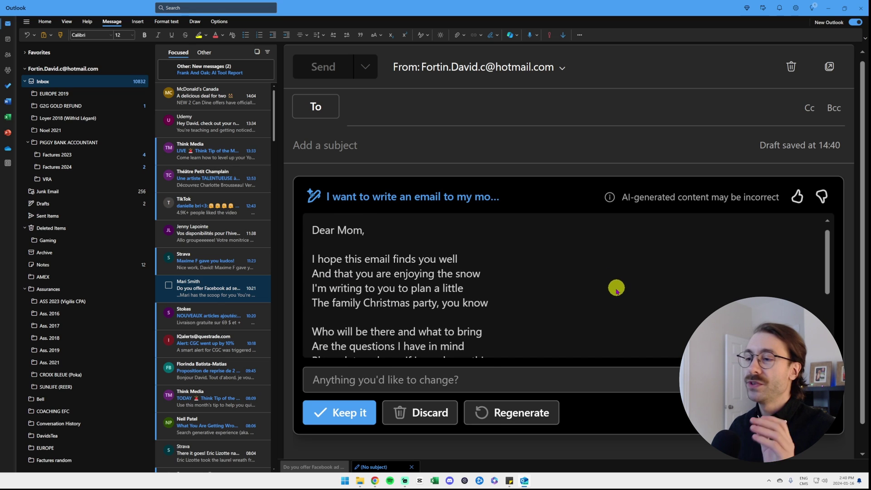
left_click_drag(321, 273, 492, 274)
left_click(495, 277)
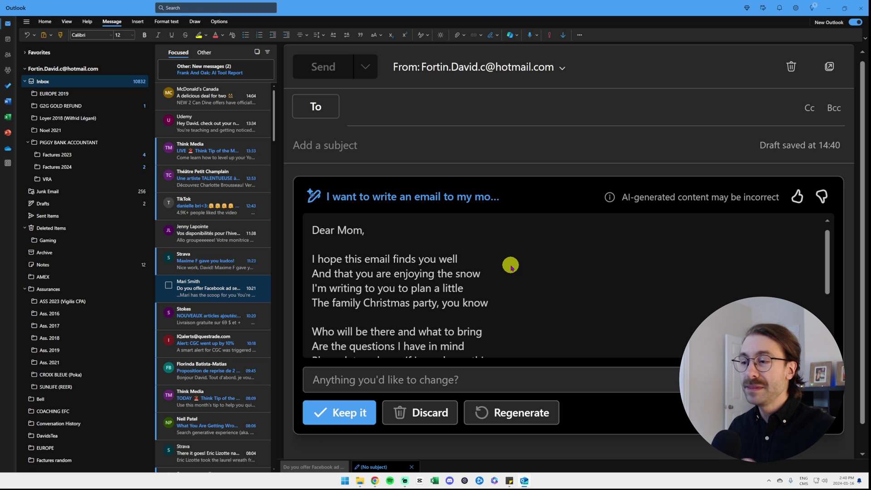
scroll(509, 268, "down", 1)
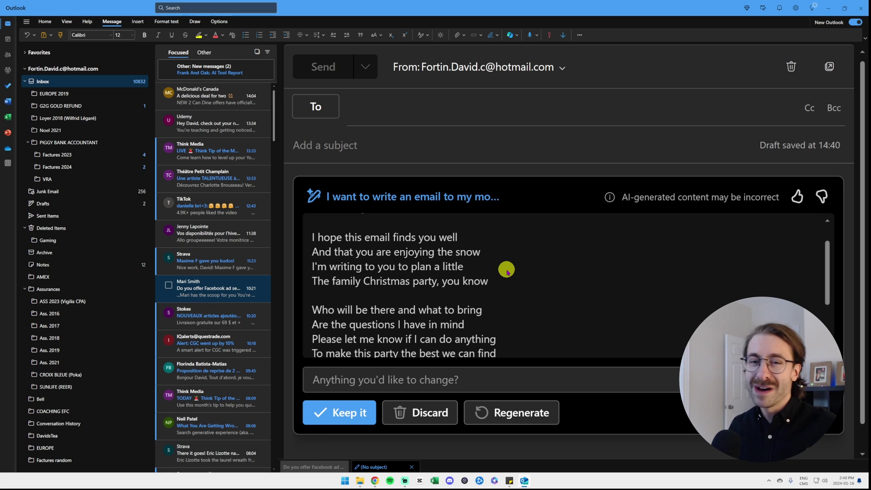
scroll(506, 270, "down", 1)
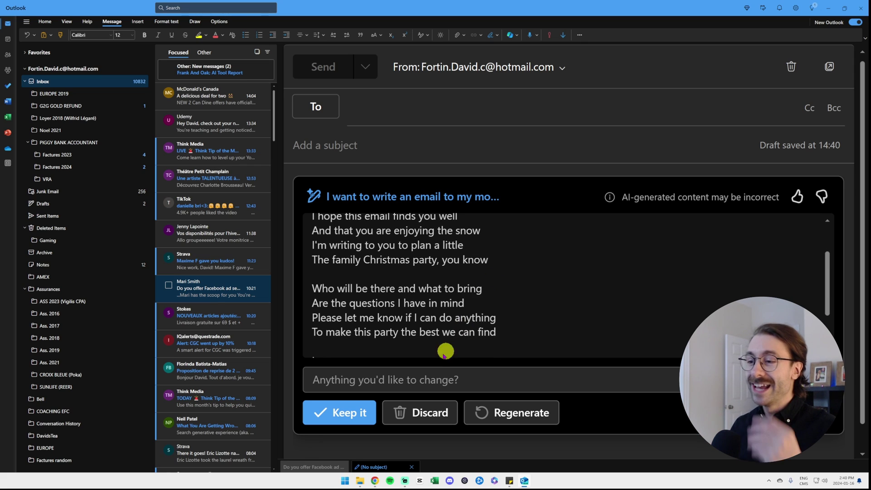
left_click(411, 376)
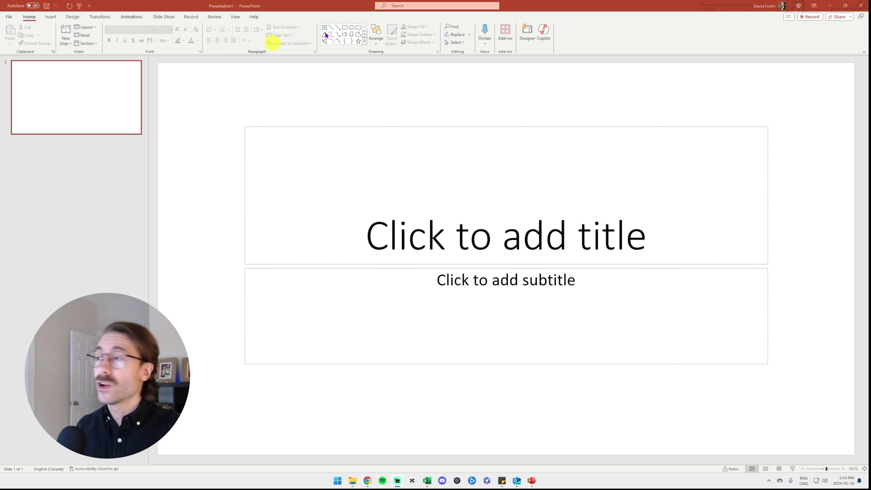
Ask Copilot for a colourful bank presentation with some jokes, kept to 5 slides
left_click(545, 39)
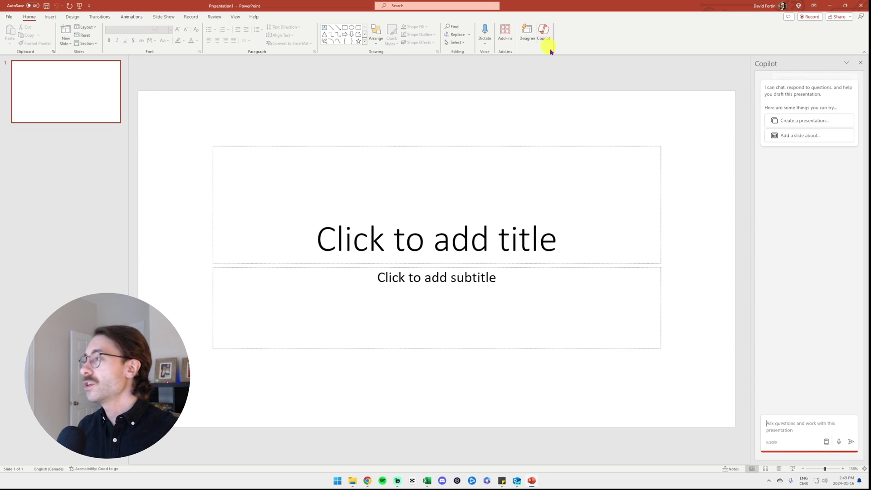
left_click(803, 123)
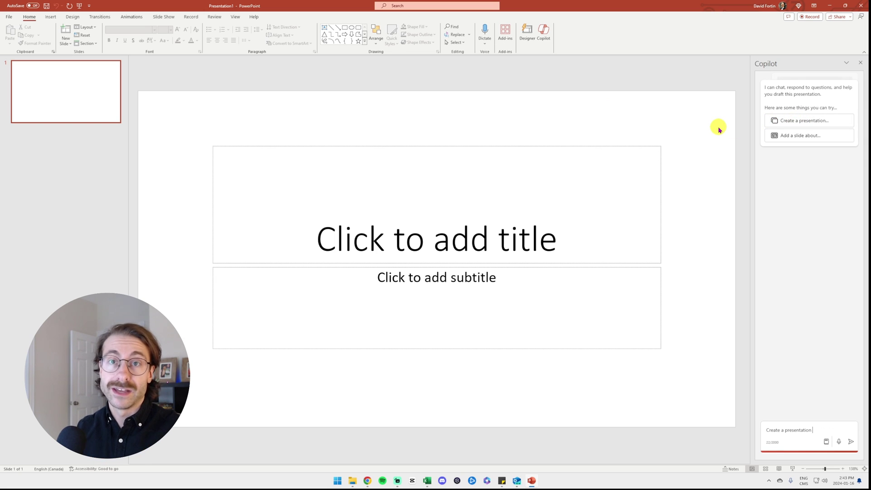
key("ctrl+a")
type("C")
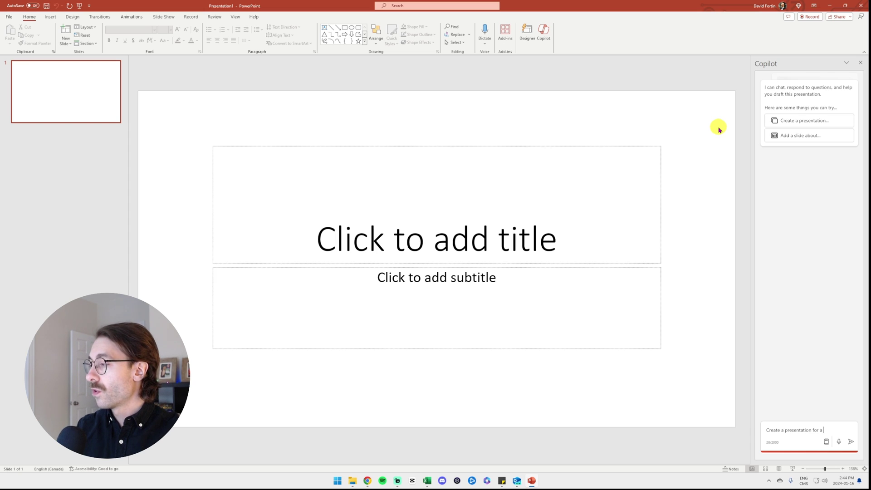
type("a")
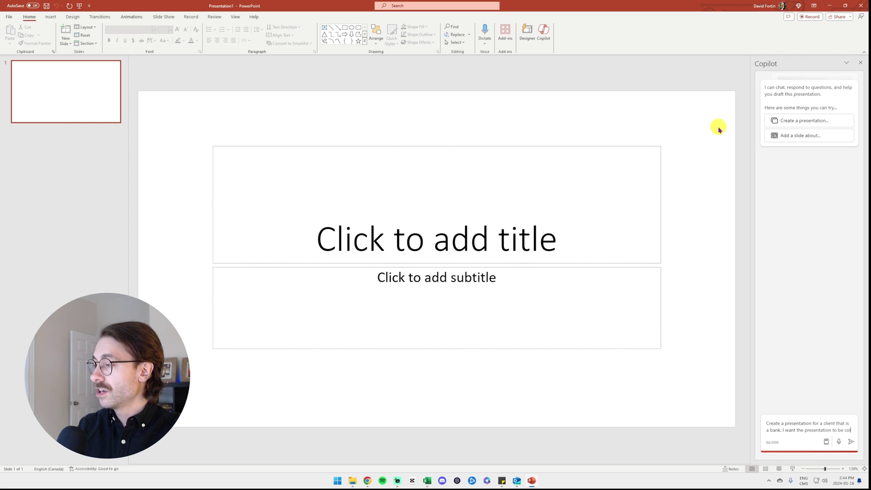
type("orful, has s")
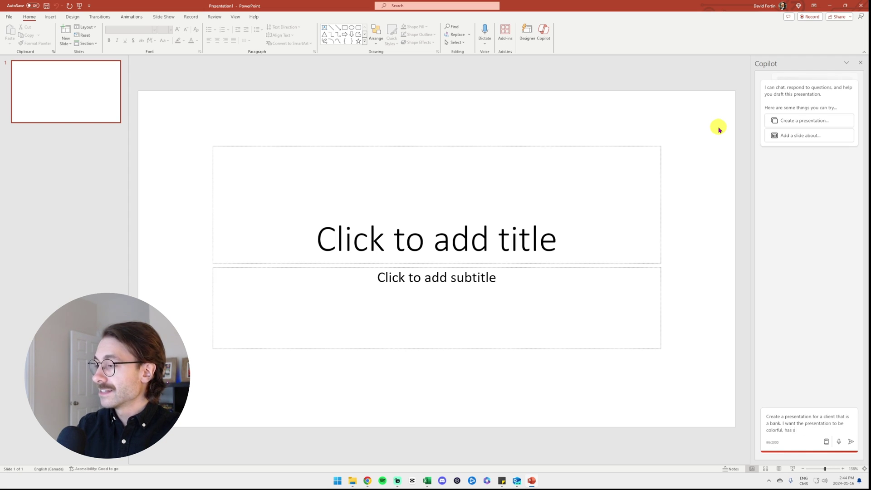
type("ome jokes in it , and")
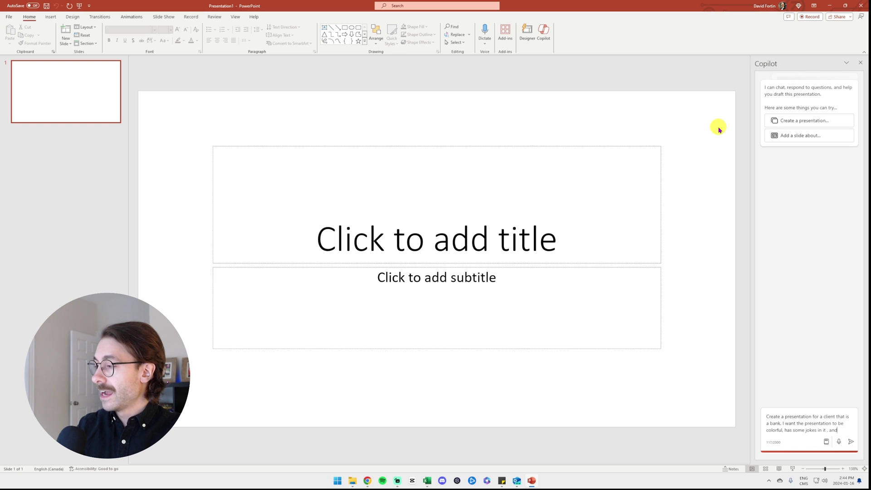
type(" keep it to 5 s")
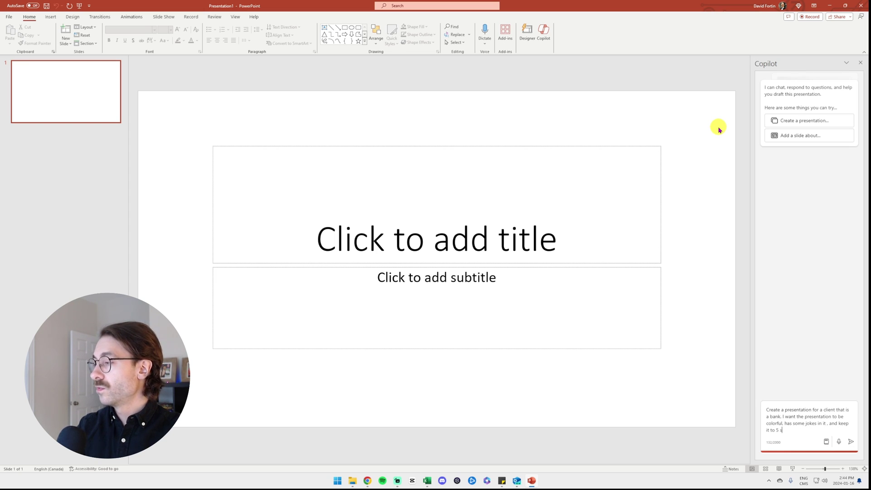
type("lides.")
left_click(851, 442)
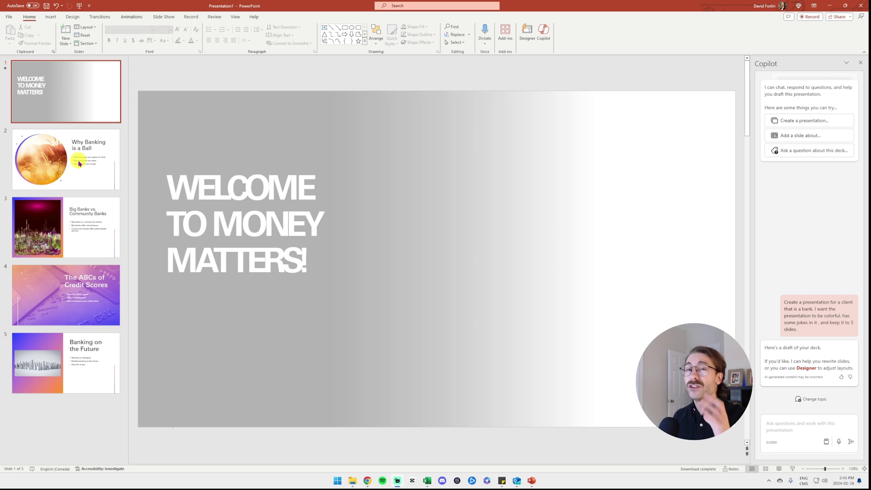
Review slides 2–5, from Why Banking is a Ball to Banking on the Future
left_click(79, 157)
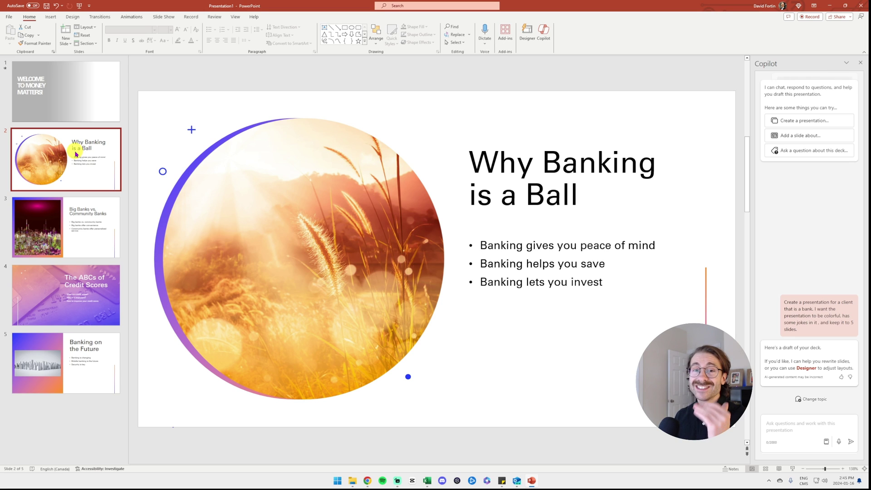
left_click(71, 230)
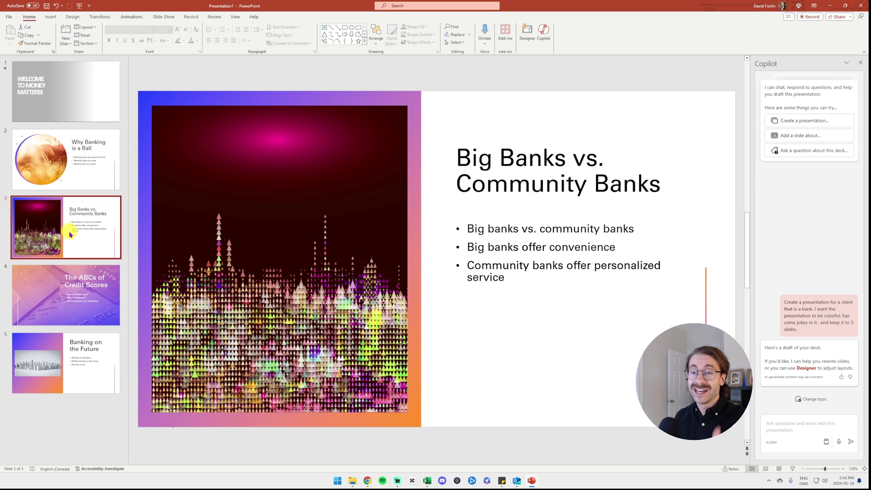
left_click(68, 282)
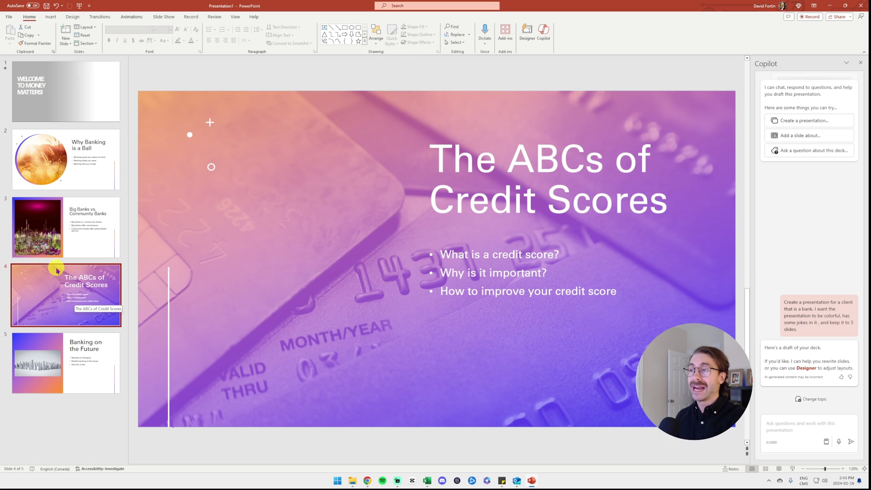
left_click(34, 352)
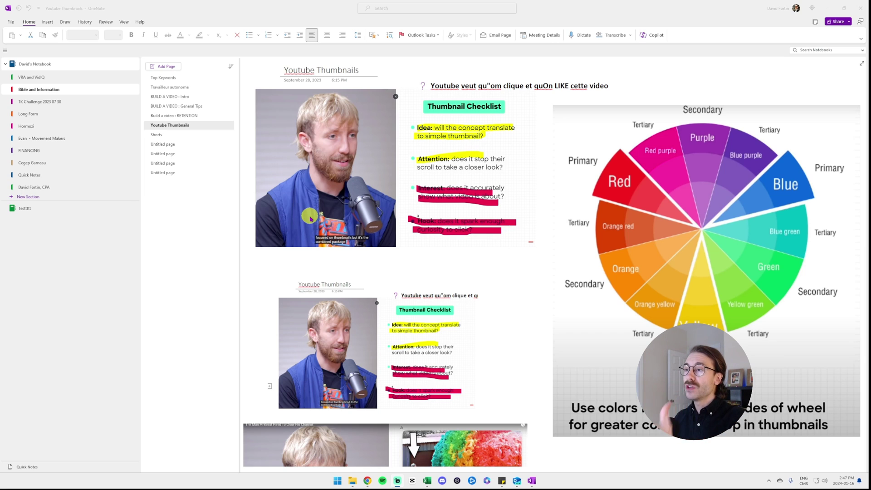
Scroll to the end of the Youtube Thumbnails page to reach the short numbered list
scroll(411, 177, "down", 6)
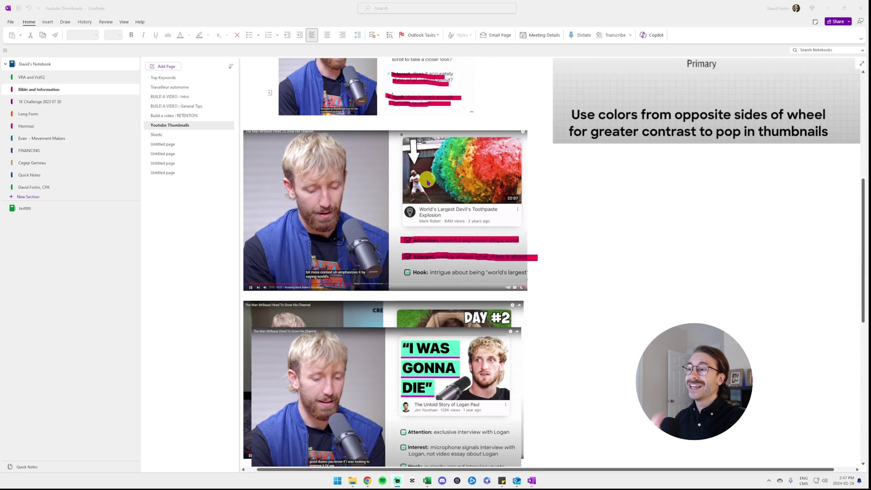
scroll(428, 182, "down", 6)
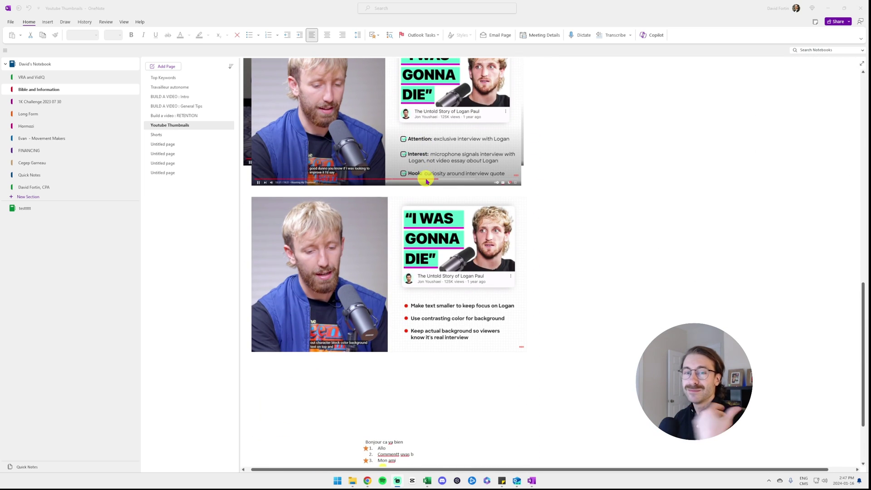
scroll(426, 182, "down", 6)
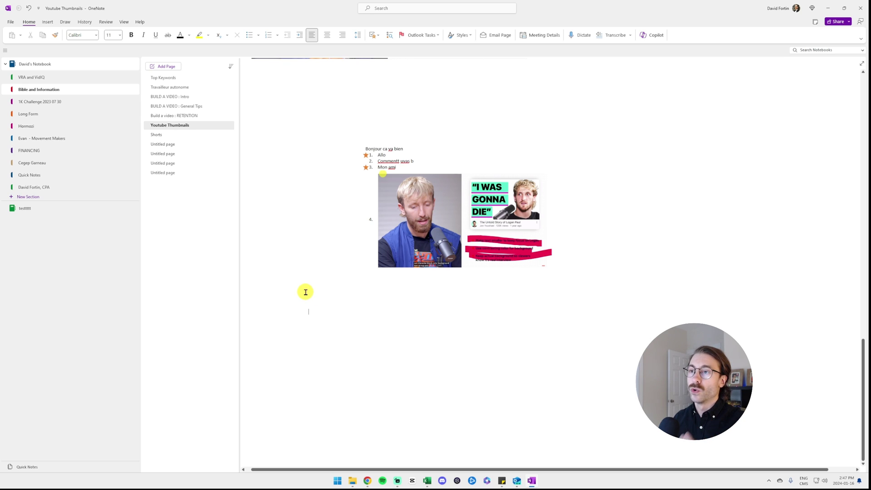
Ask OneNote's Copilot for a summary of everything needed to make a great YouTube thumbnail
left_click(654, 40)
left_click(805, 125)
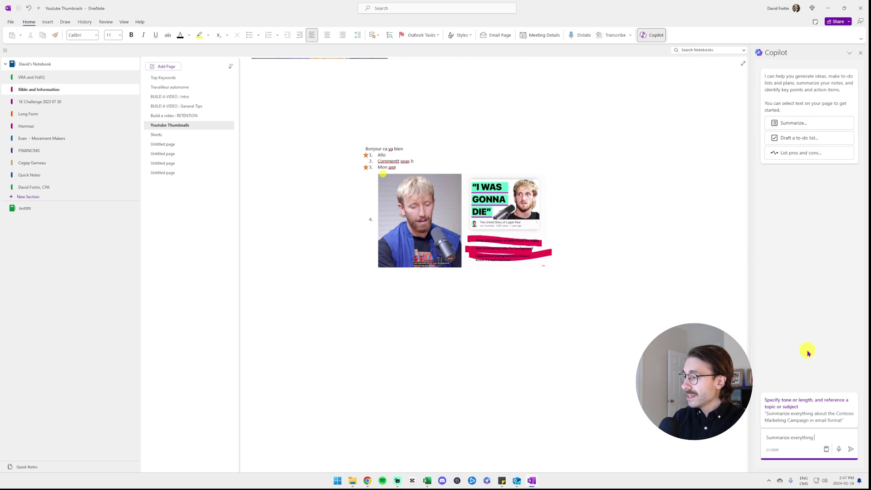
type("everything I need to know about")
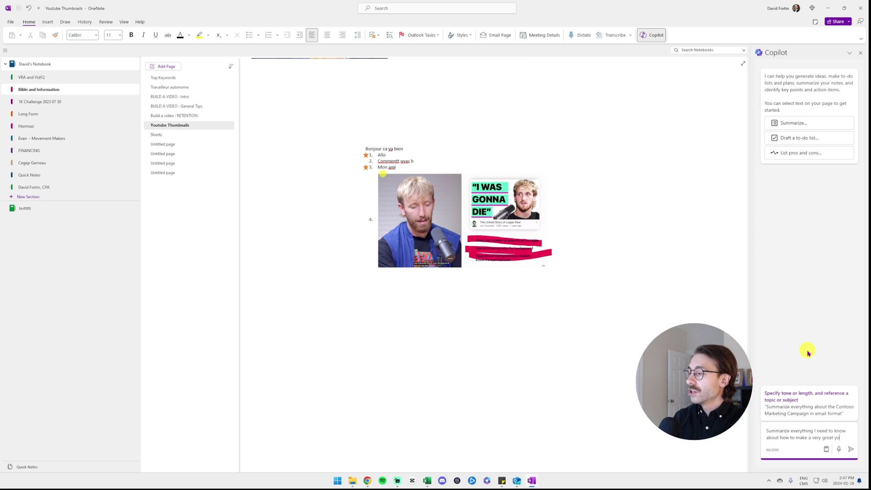
type(" how t")
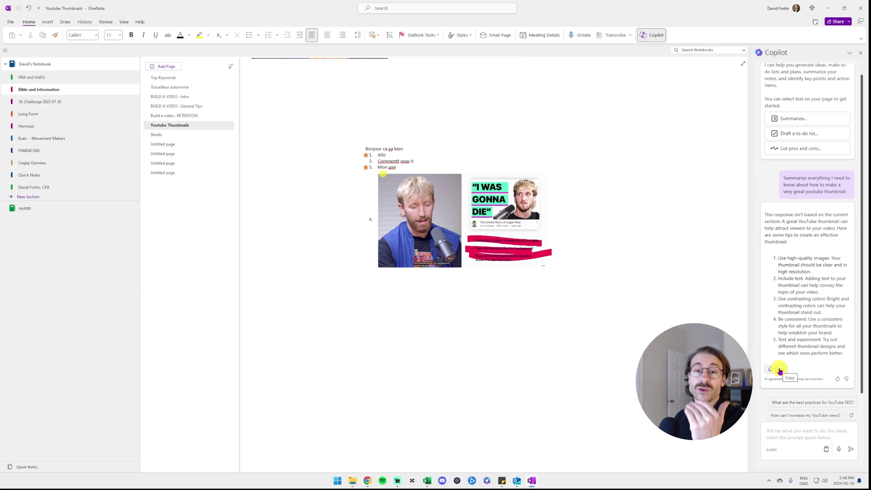
Copy Copilot's thumbnail tips and paste them onto the Youtube Thumbnails page
left_click(779, 369)
left_click(305, 320)
key("ctrl+v")
scroll(352, 328, "up", 3)
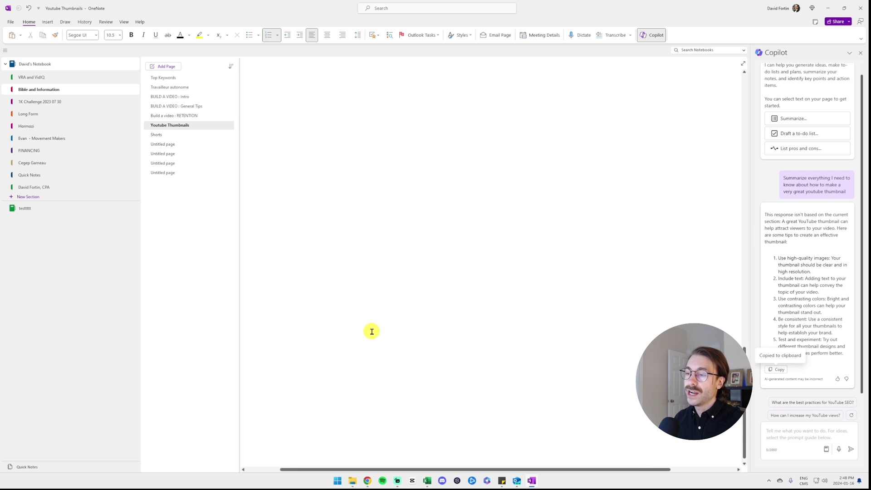
scroll(378, 330, "up", 1)
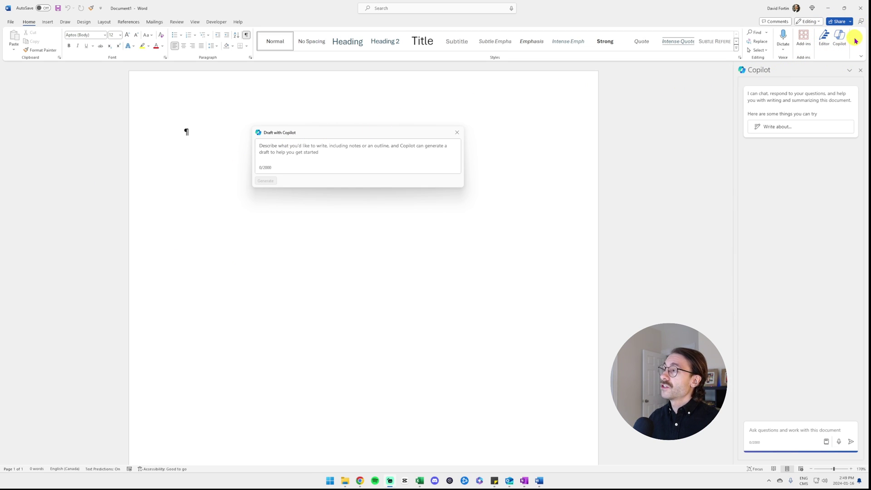
Have Draft with Copilot generate an overview of the five biggest Canadian and US banks, with facts
left_click(839, 38)
left_click(840, 38)
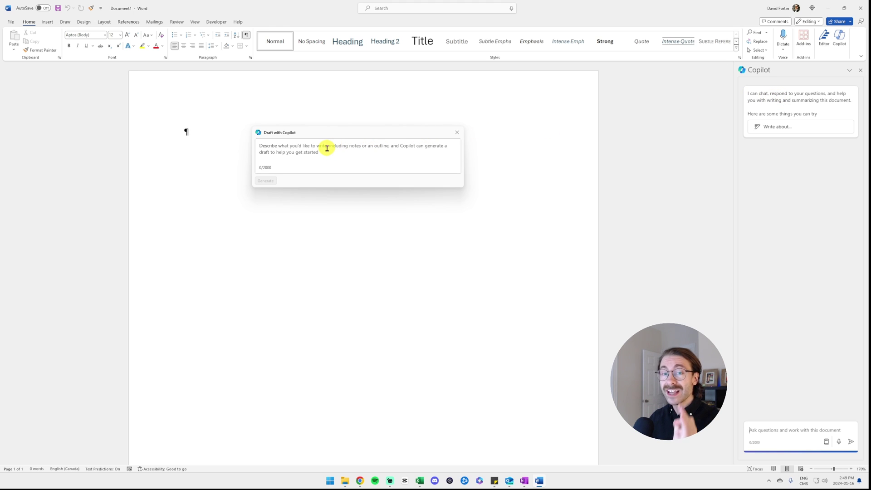
left_click_drag(315, 132, 366, 141)
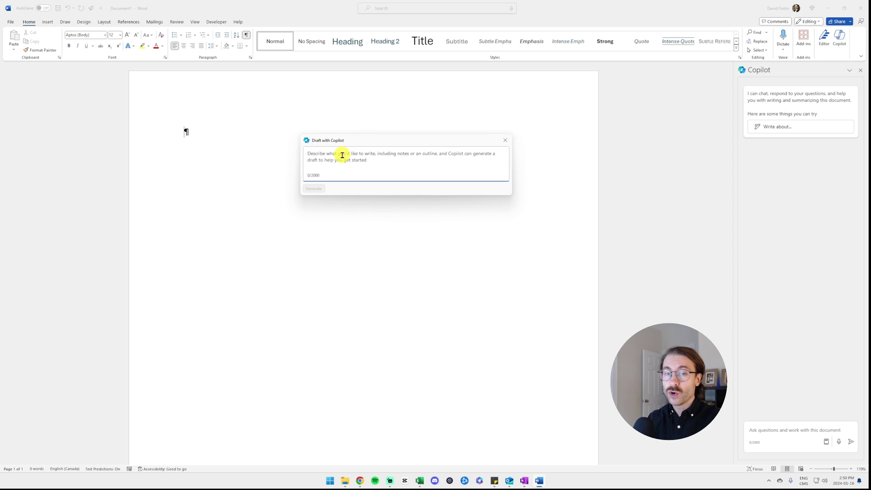
type("I")
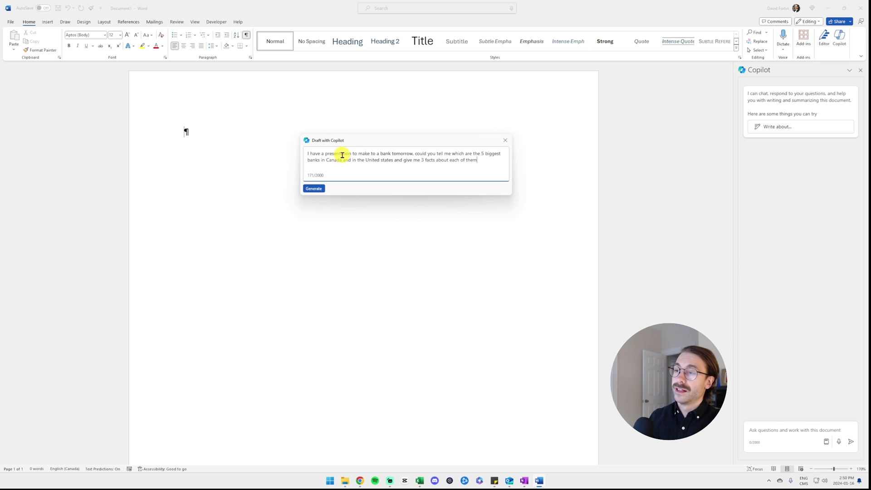
left_click(313, 188)
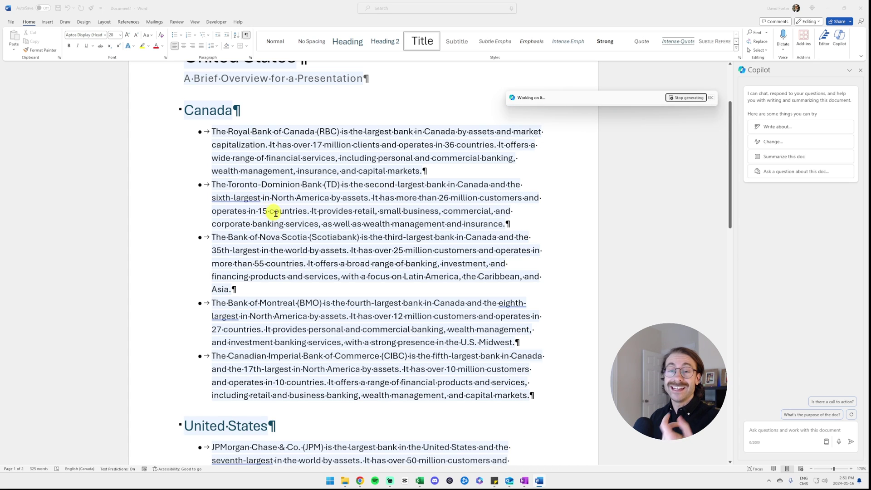
left_click(248, 140)
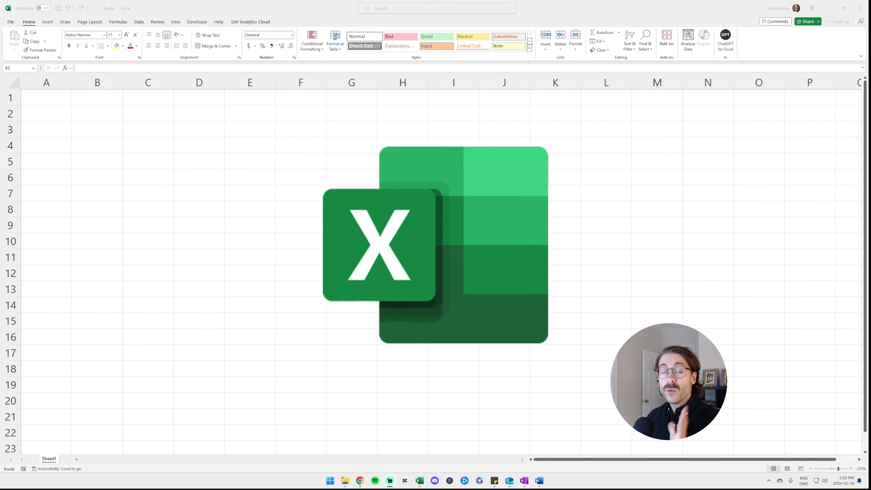
In COPILOT_BOOK.xlsx, inspect the pasted banks picture and select the FY24 values E11:E15
left_click(706, 42)
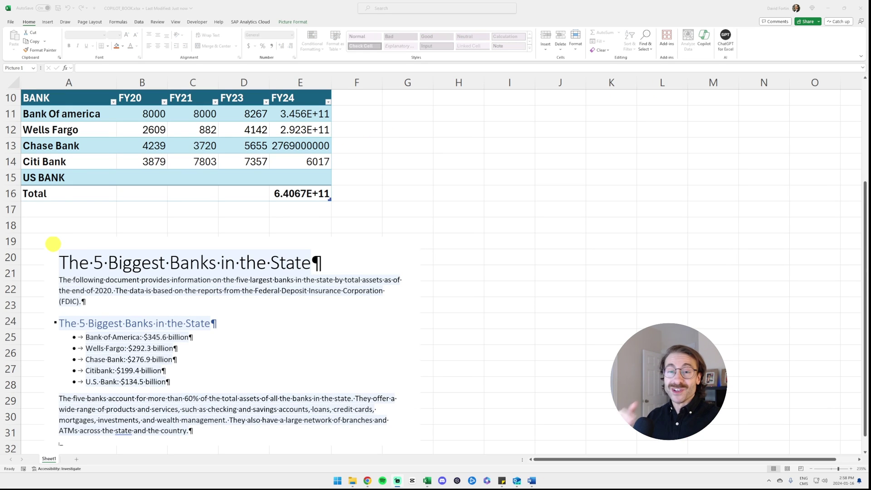
left_click(229, 260)
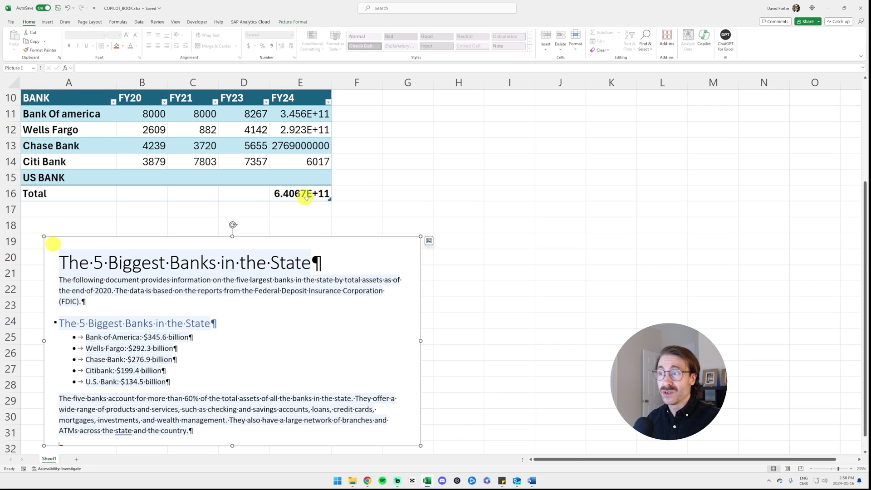
left_click(411, 190)
left_click_drag(316, 112, 313, 173)
left_click(459, 160)
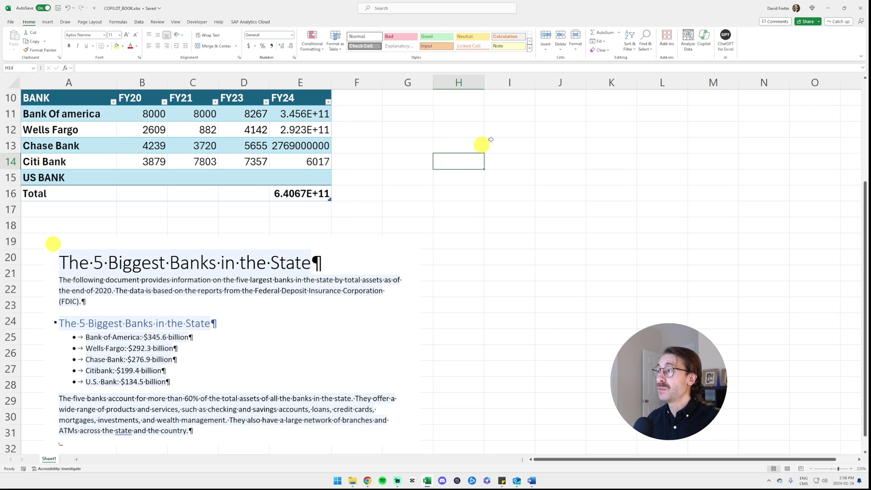
Open Excel's Copilot pane and move to cell A1 of the first bank table
left_click(708, 44)
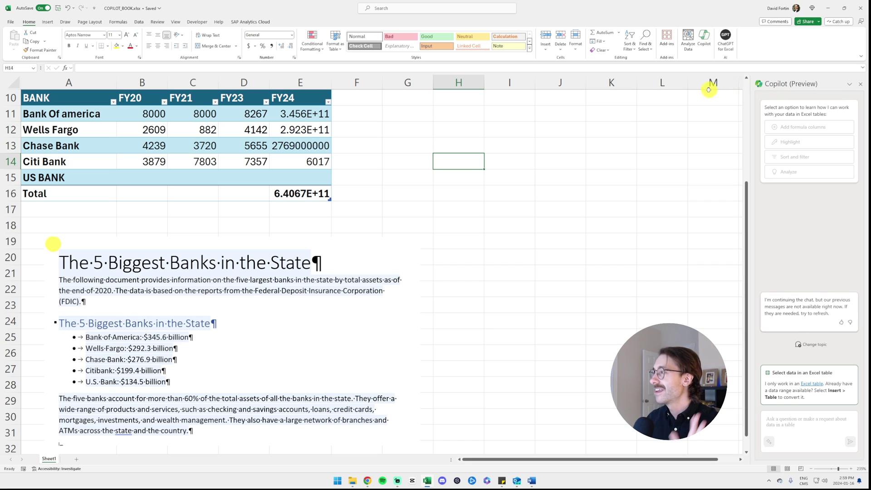
key("ctrl+Home")
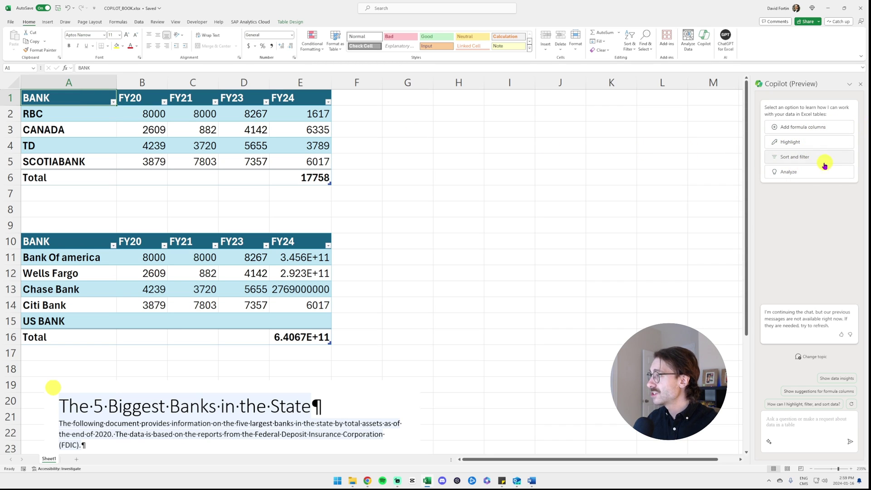
Use Copilot's formula-column suggestion to insert a FY24 vs FY20 difference column
left_click(810, 128)
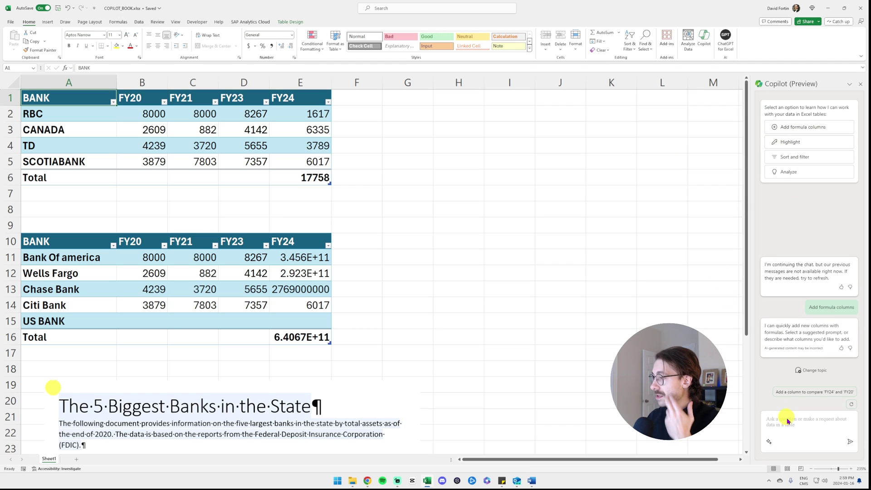
left_click(784, 392)
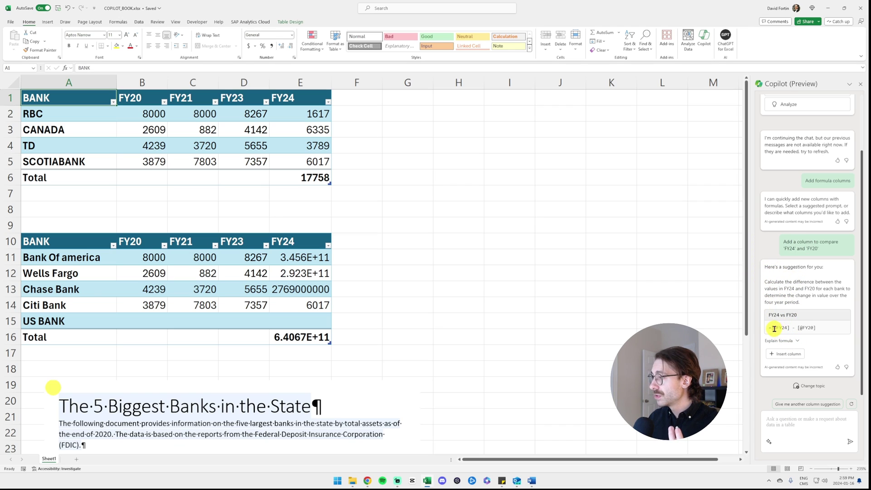
left_click(789, 353)
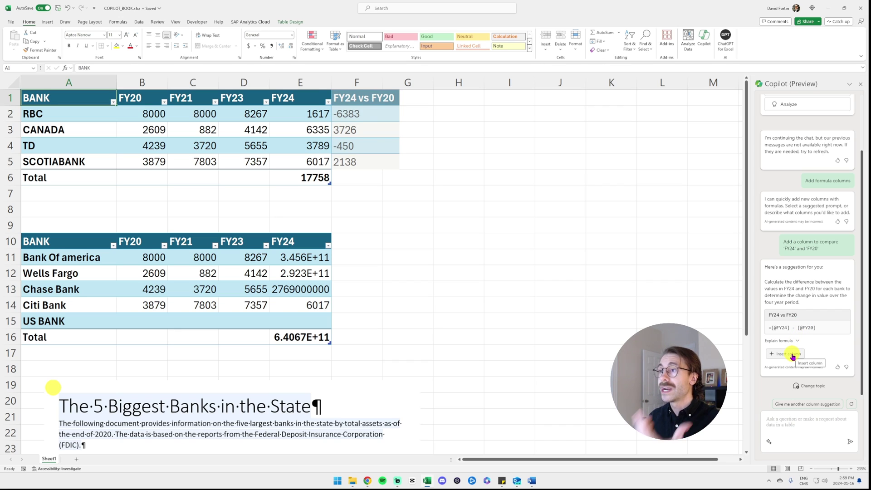
left_click(789, 353)
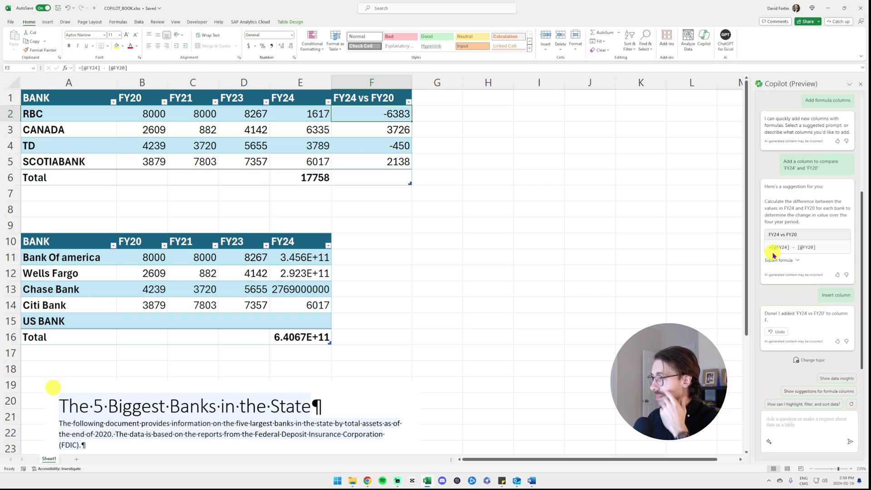
Request data insights from Copilot for the bank table, then select cell F10
left_click(837, 378)
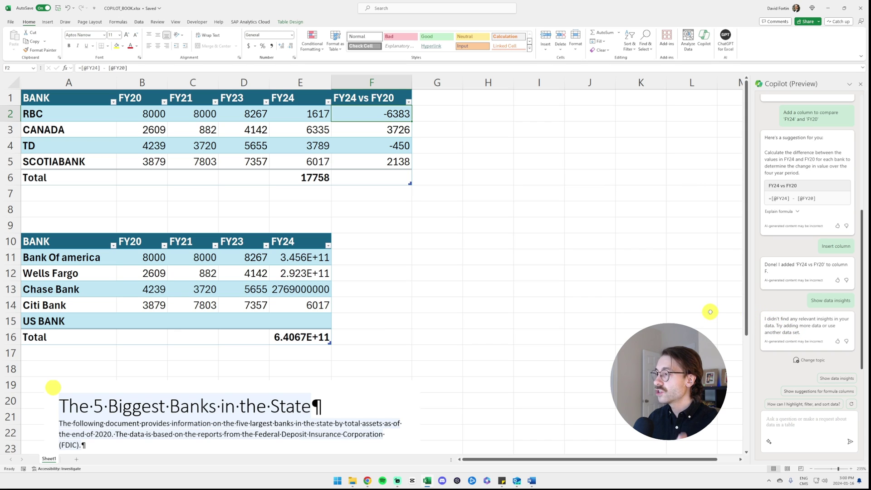
left_click(361, 241)
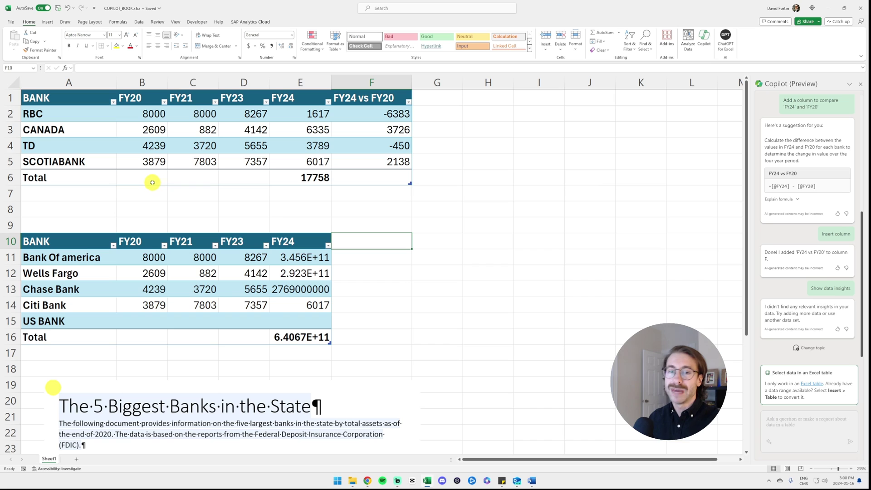